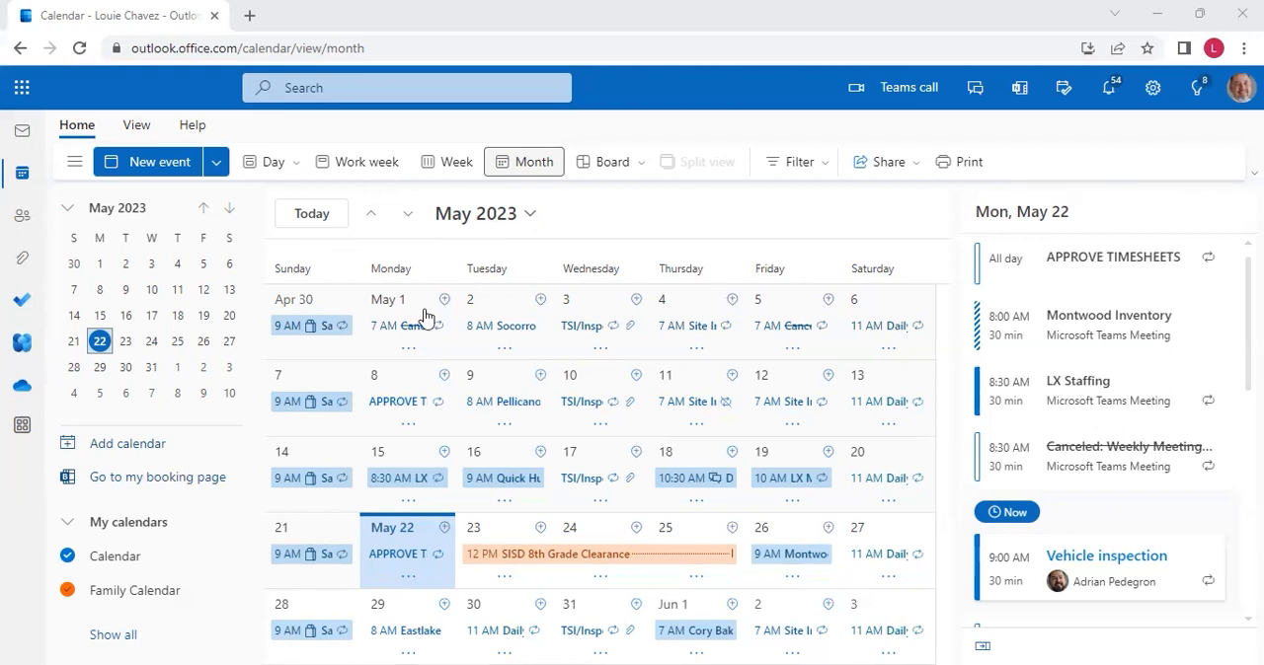
# Create a new calendar event titled "Monday To Do Reminder"
pyautogui.click(153, 164)
pyautogui.click(218, 269)
pyautogui.write('Mo')
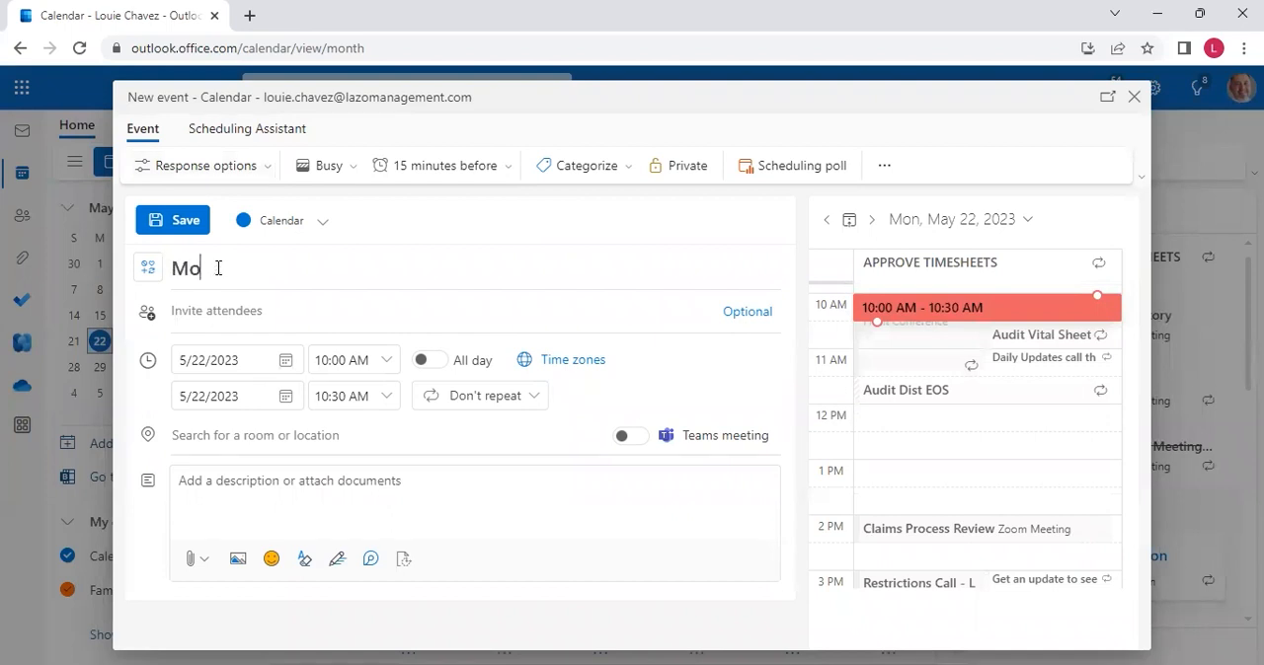
pyautogui.write('nday to')
pyautogui.press('BackSpace')
pyautogui.press('BackSpace')
pyautogui.write('To ')
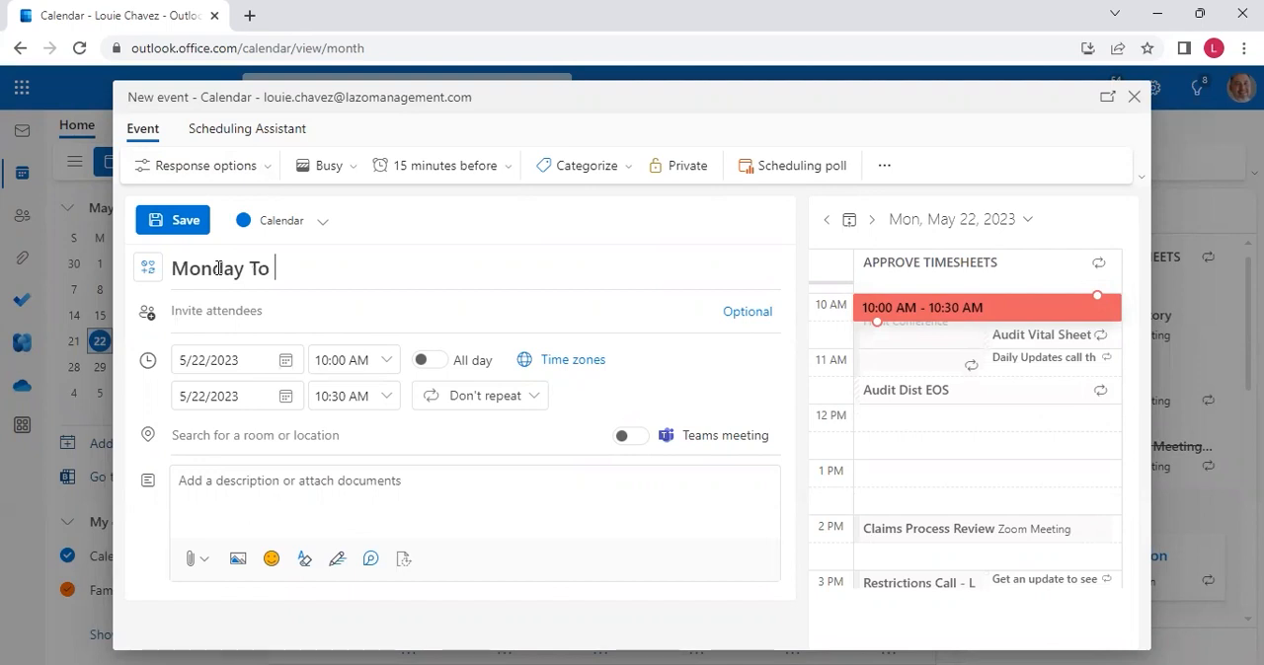
pyautogui.write('Do Reminder')
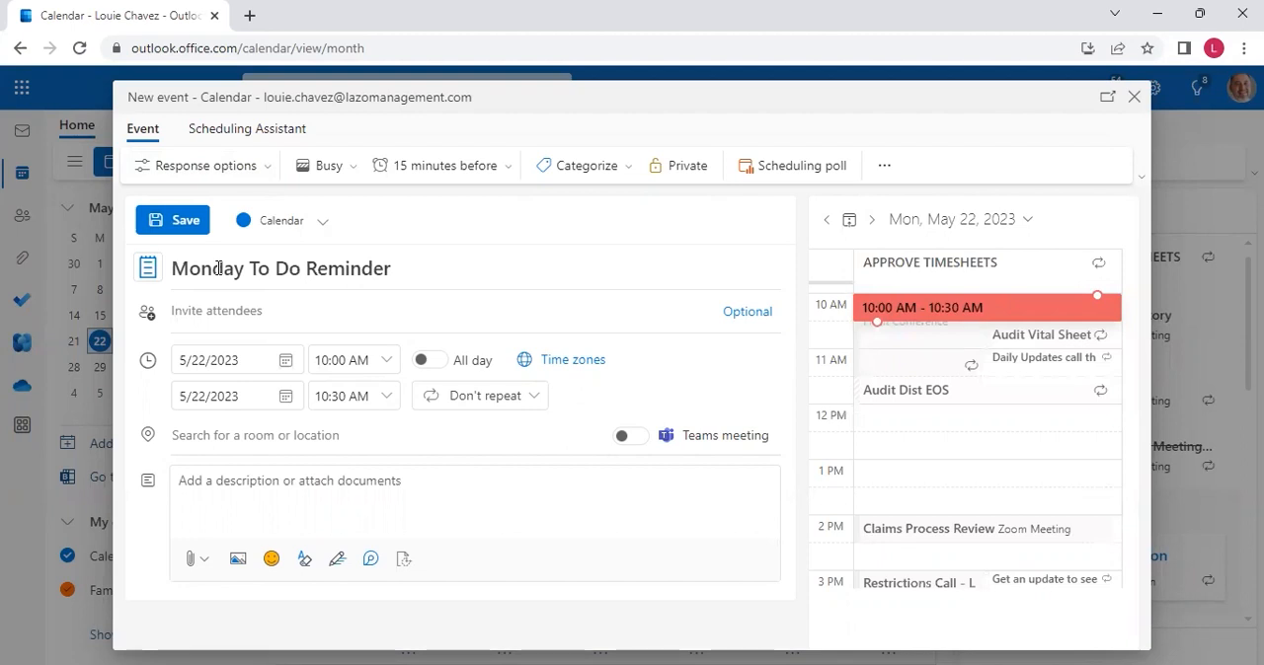
# Schedule the reminder on 5/22/2023 from 8:00 AM to 9:00 AM and show that time as Free
pyautogui.click(284, 362)
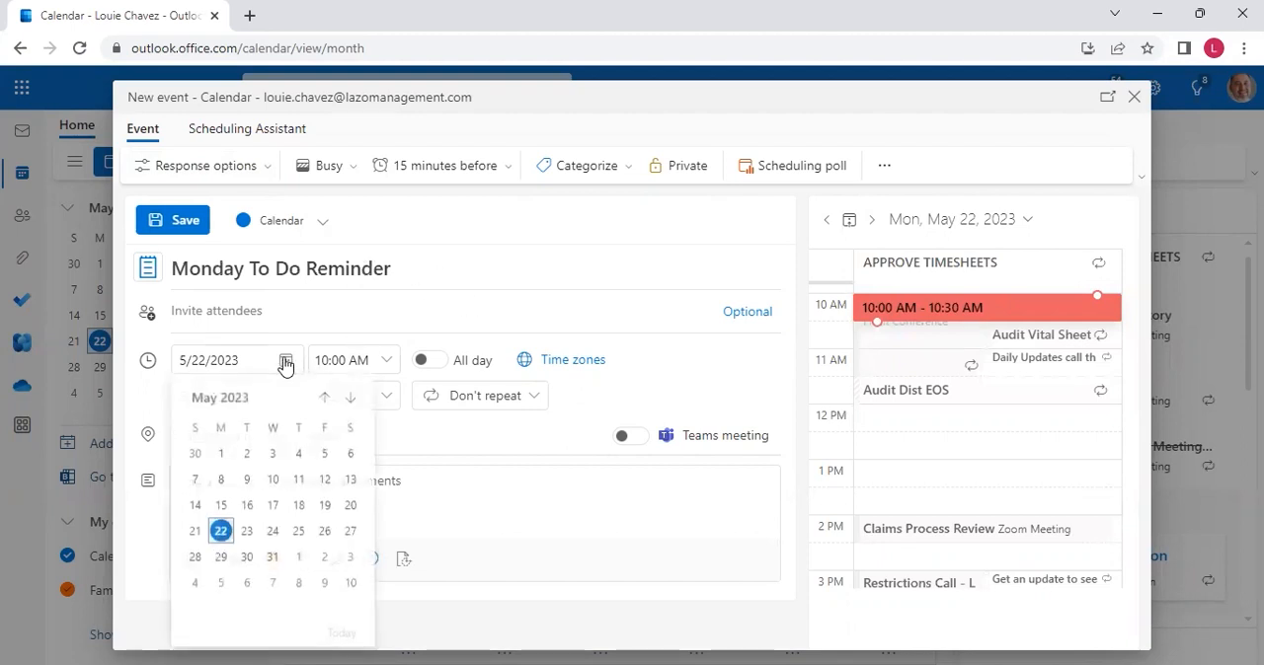
pyautogui.click(219, 531)
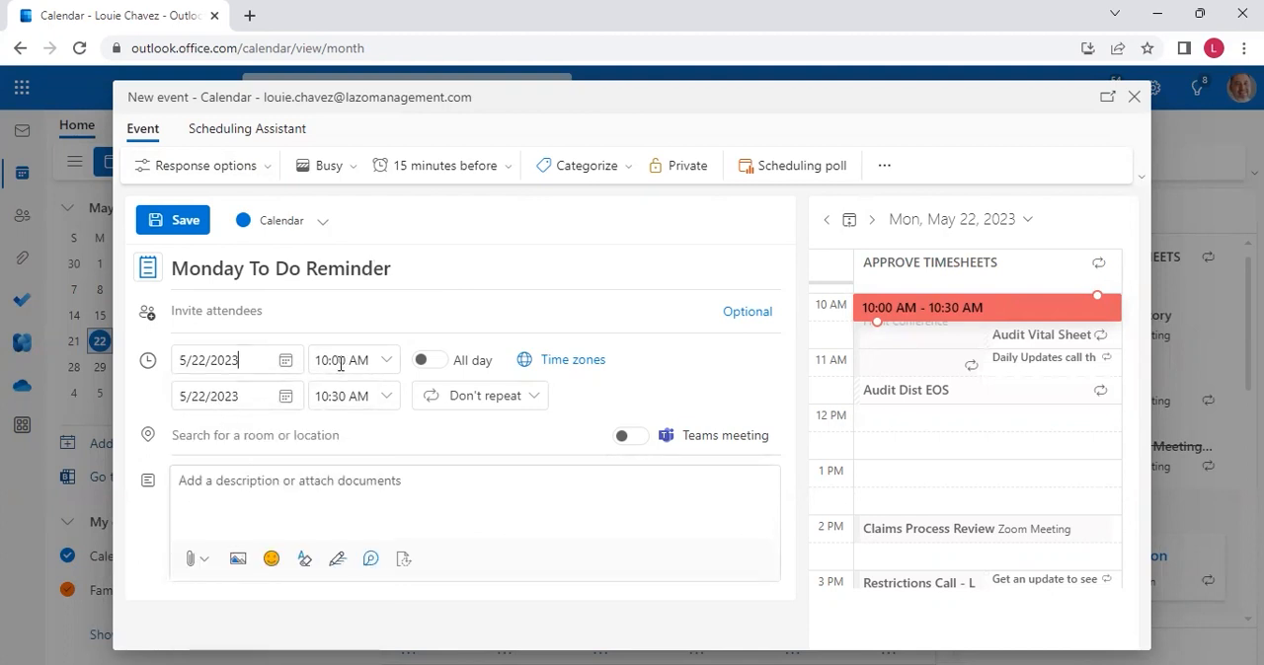
pyautogui.click(387, 363)
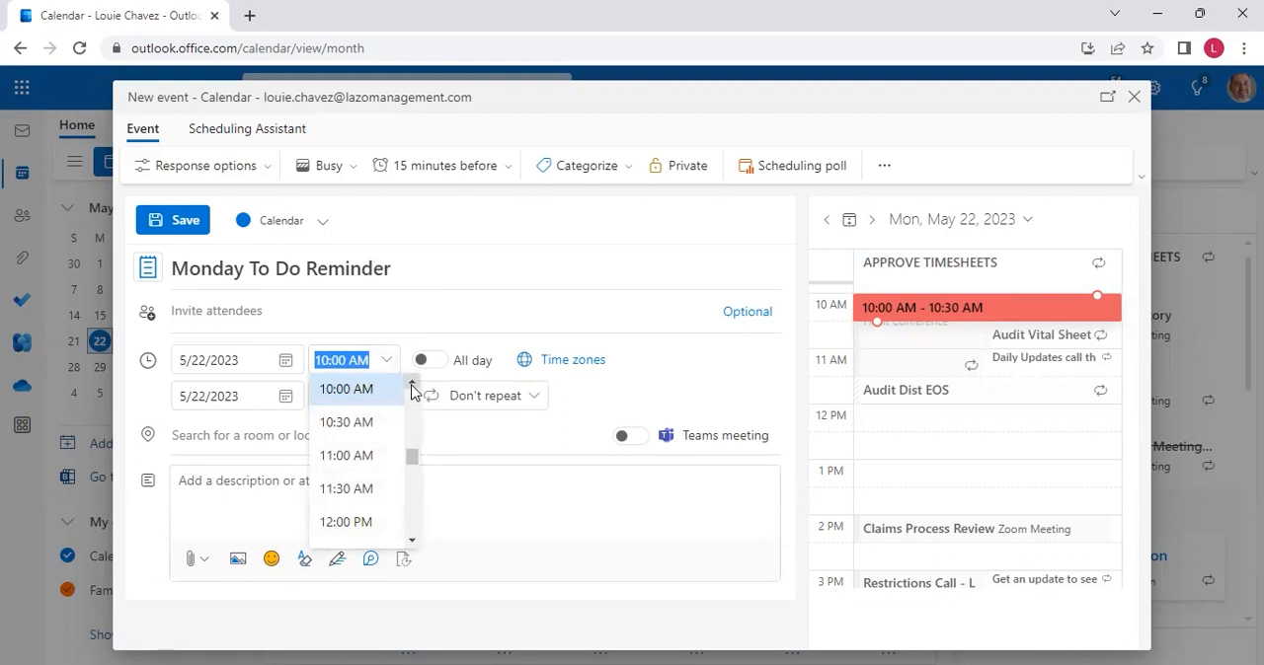
pyautogui.click(411, 382)
pyautogui.click(412, 382)
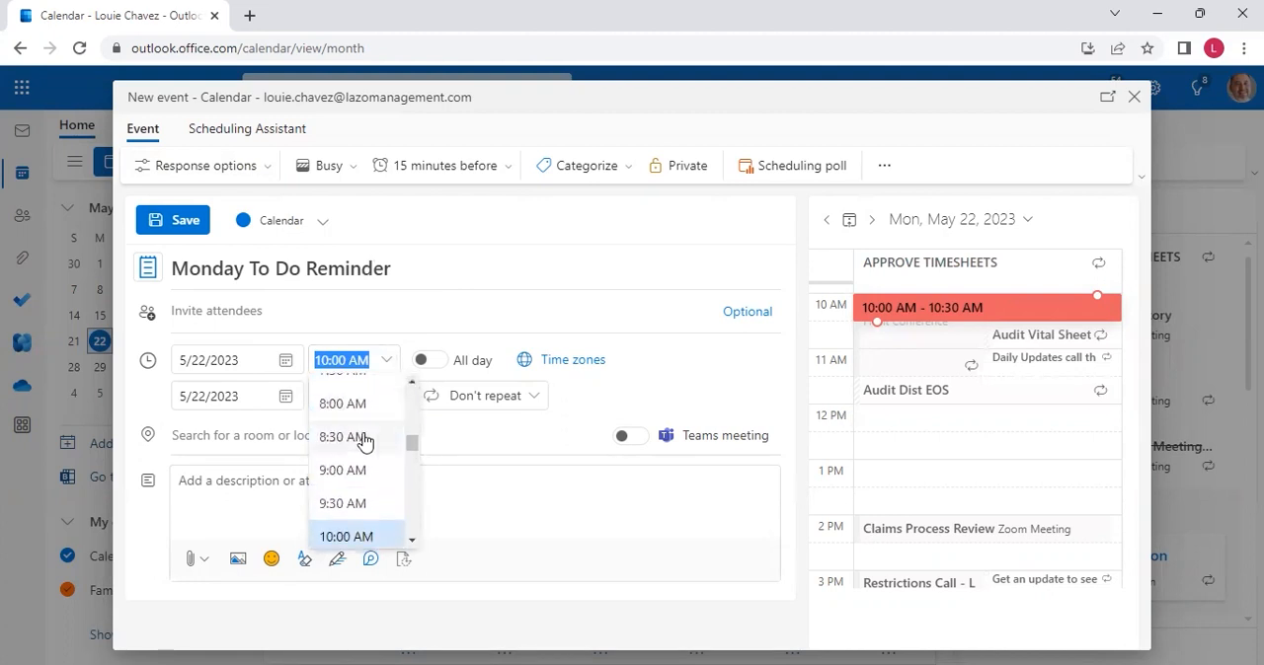
pyautogui.click(373, 408)
pyautogui.click(386, 398)
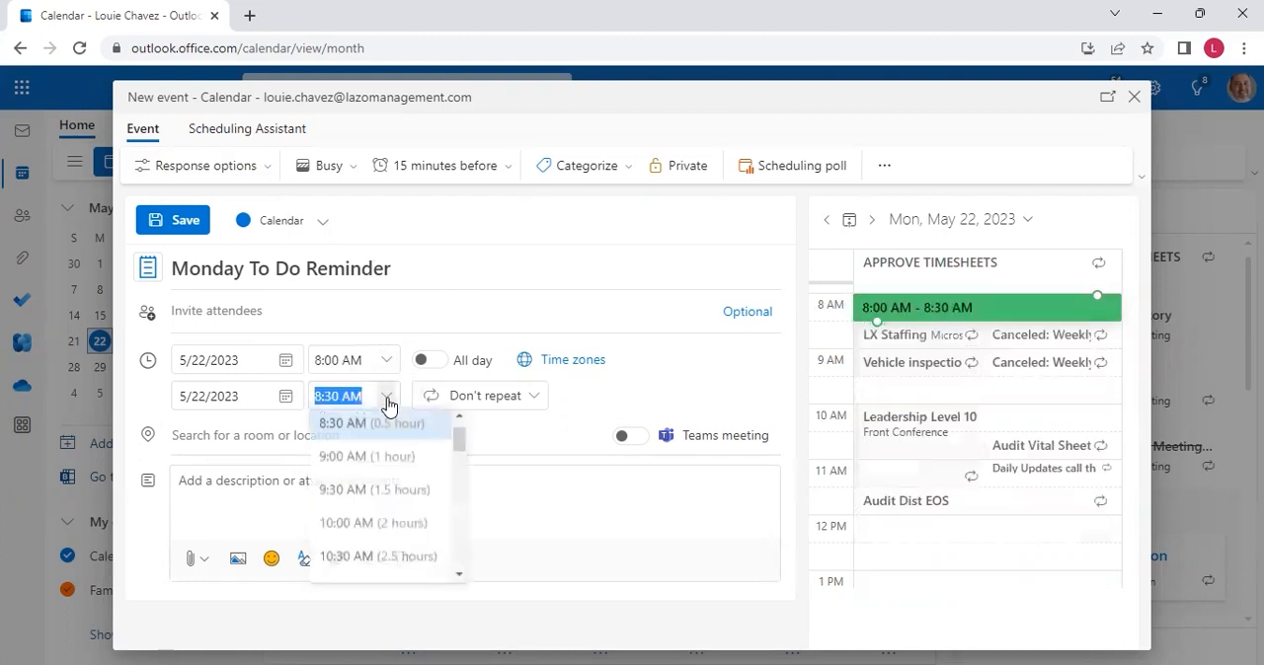
pyautogui.click(359, 460)
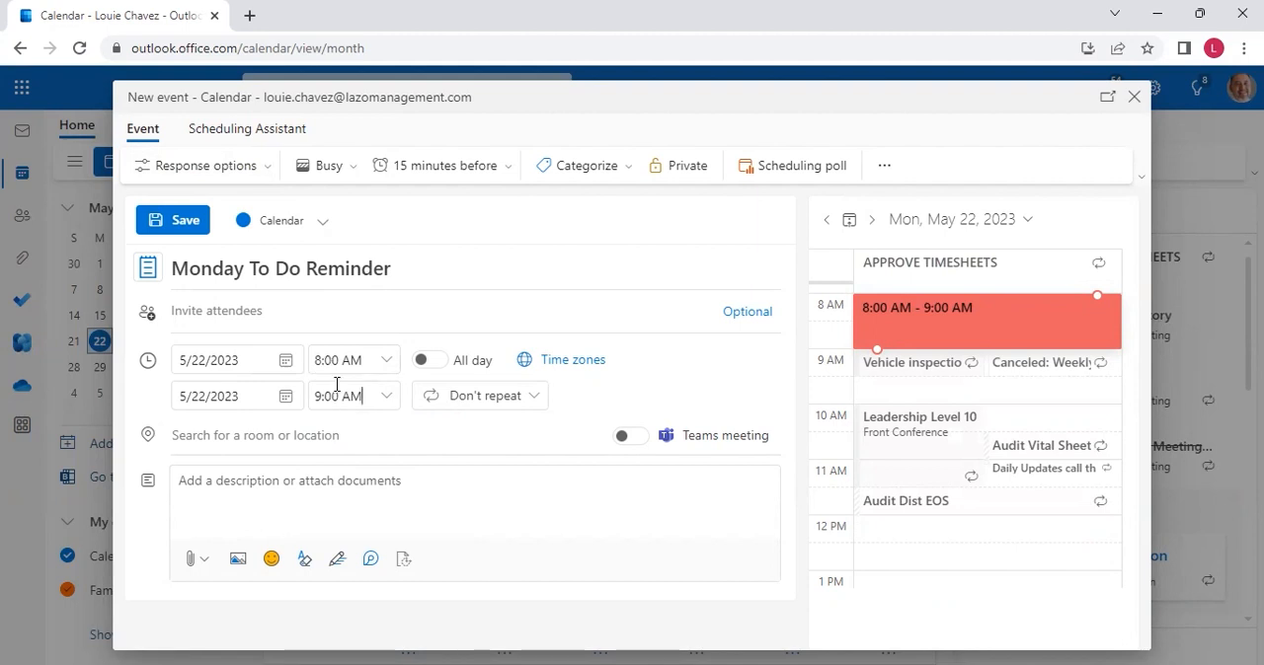
pyautogui.click(354, 171)
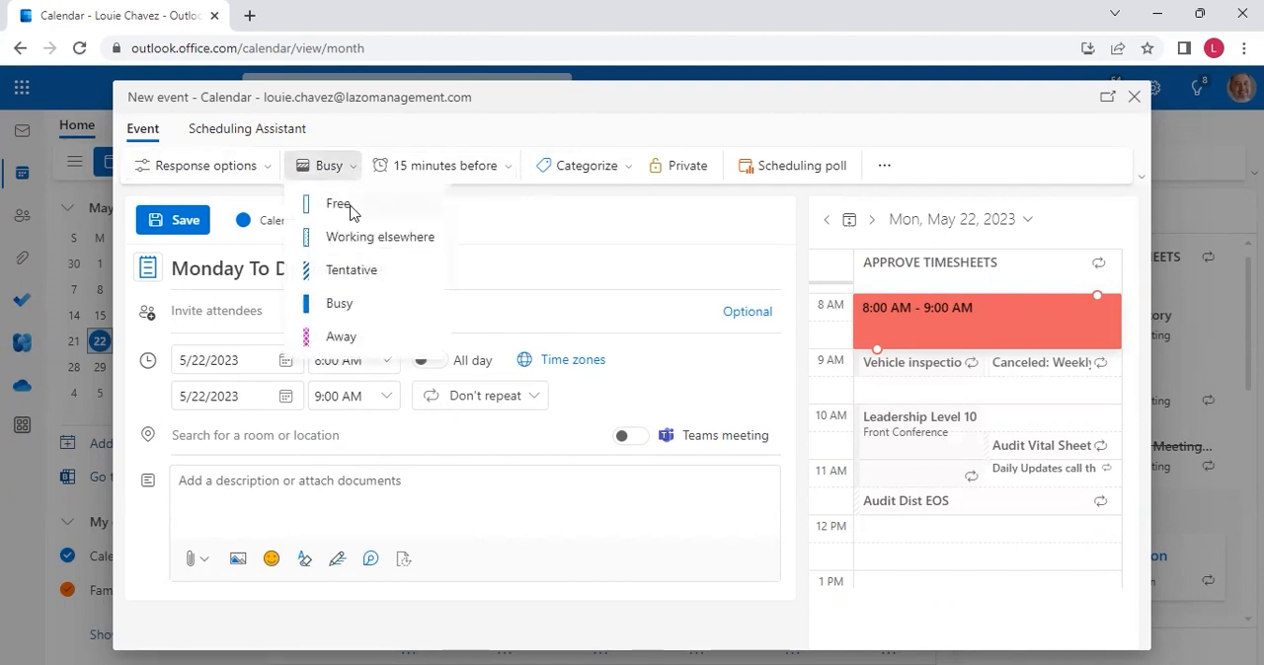
pyautogui.click(339, 204)
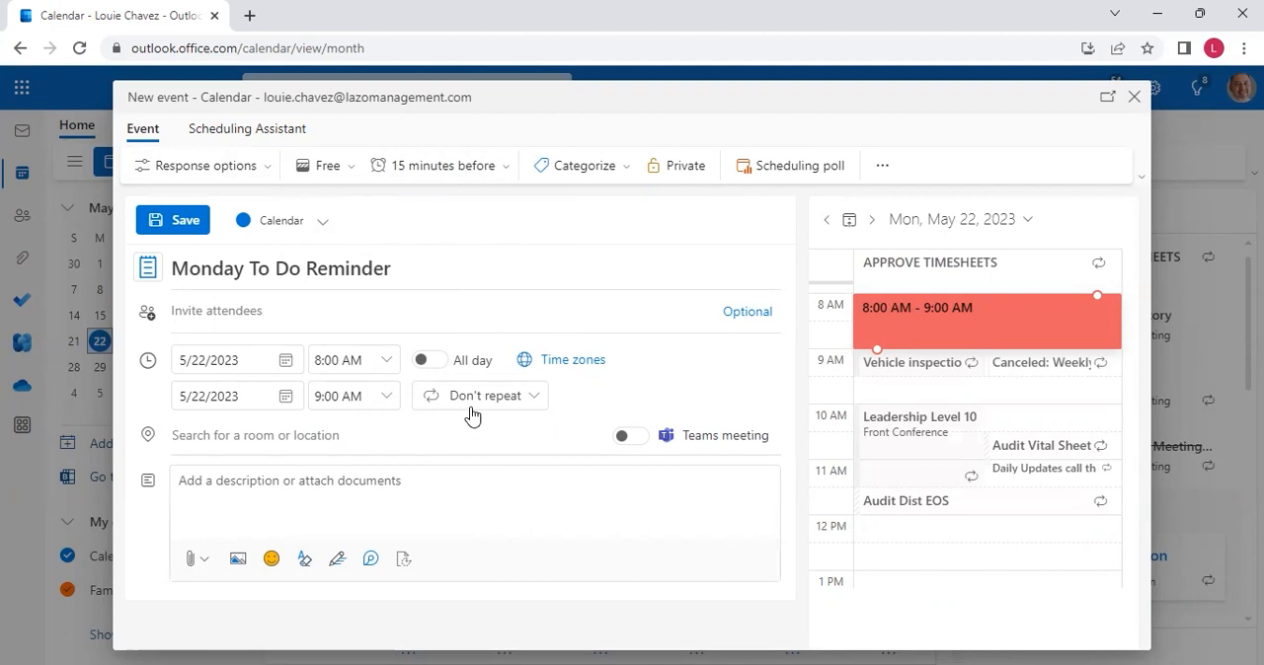
# Make the reminder repeat weekly every Monday with no end date, and save the event
pyautogui.click(529, 400)
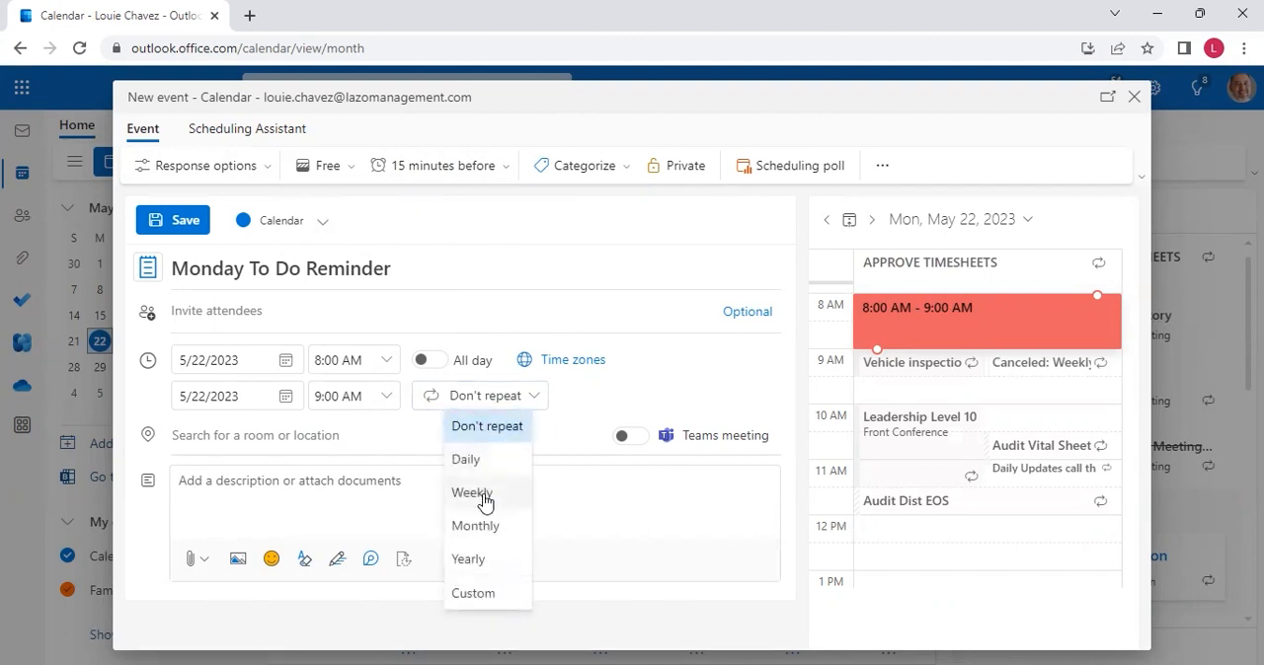
pyautogui.click(481, 494)
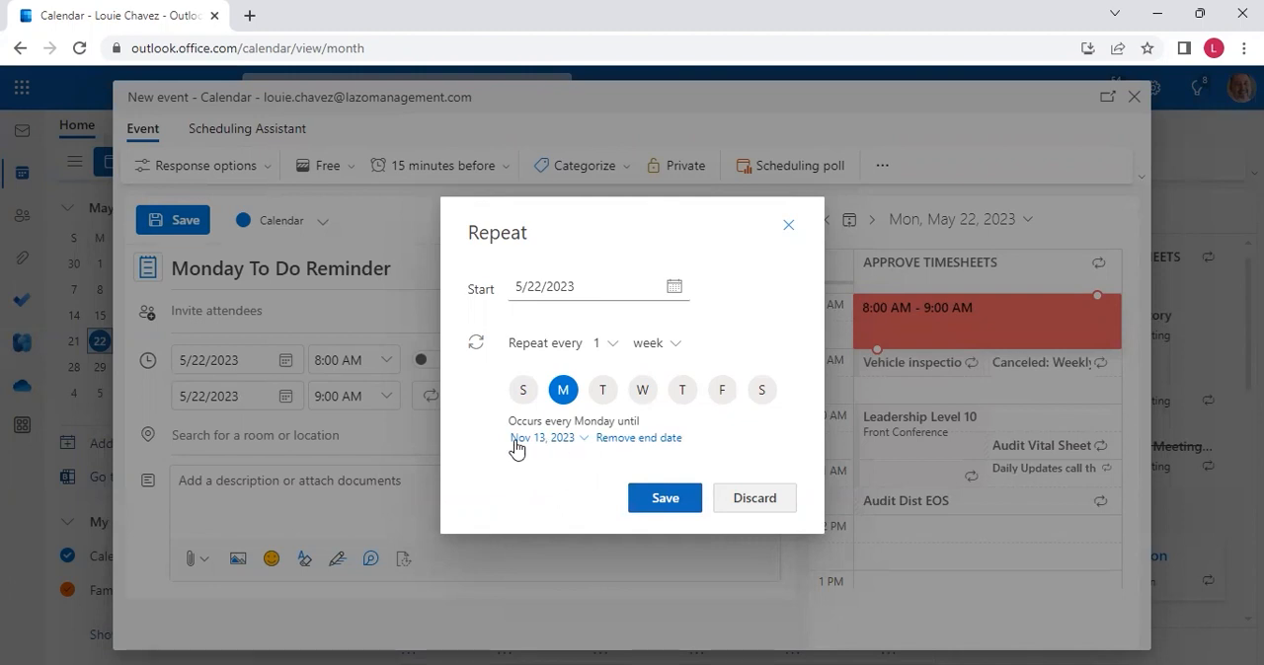
pyautogui.click(620, 438)
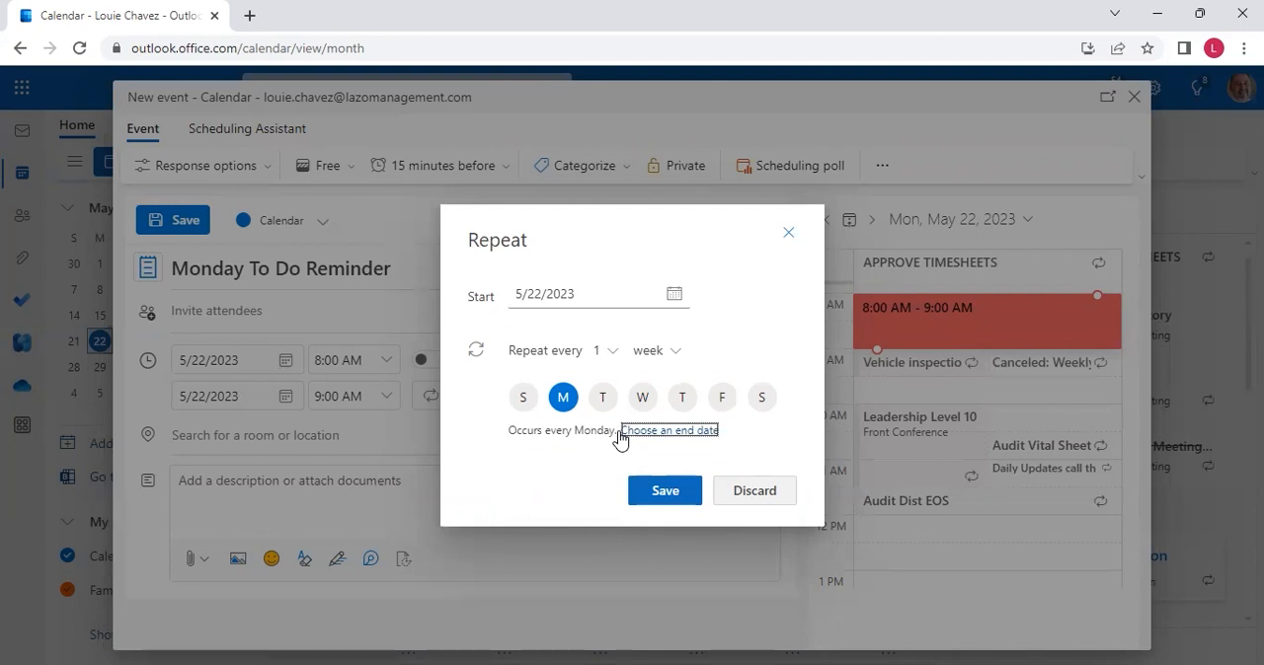
pyautogui.click(567, 397)
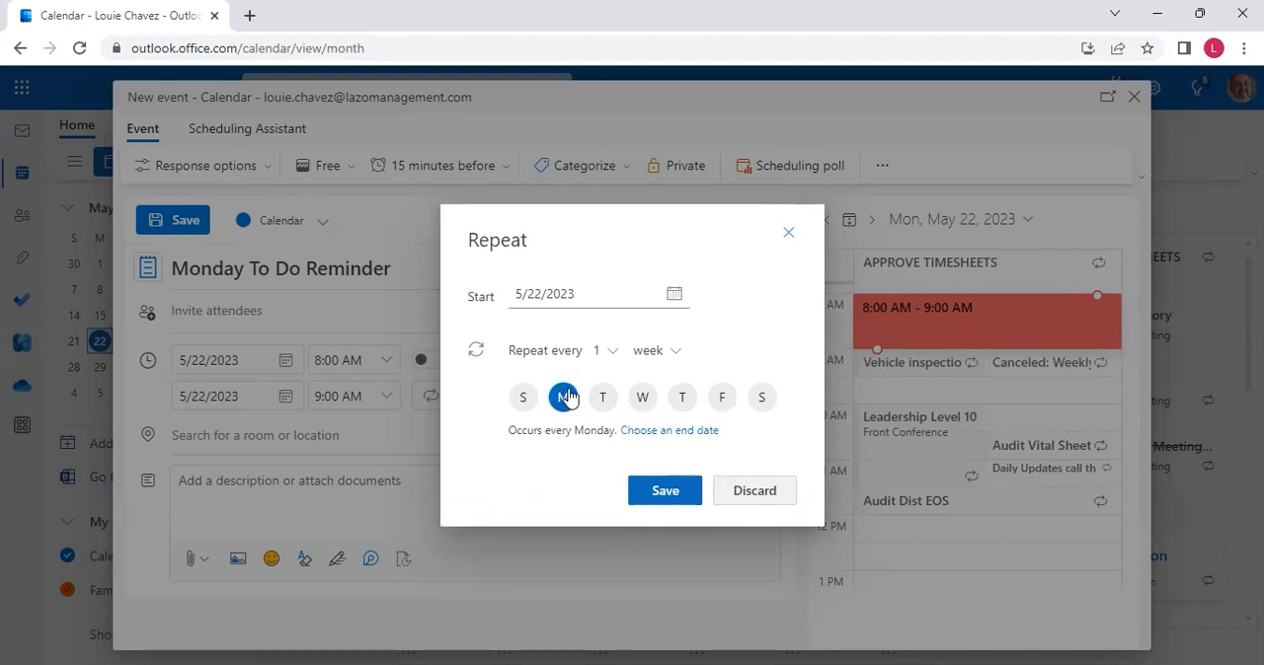
pyautogui.click(665, 491)
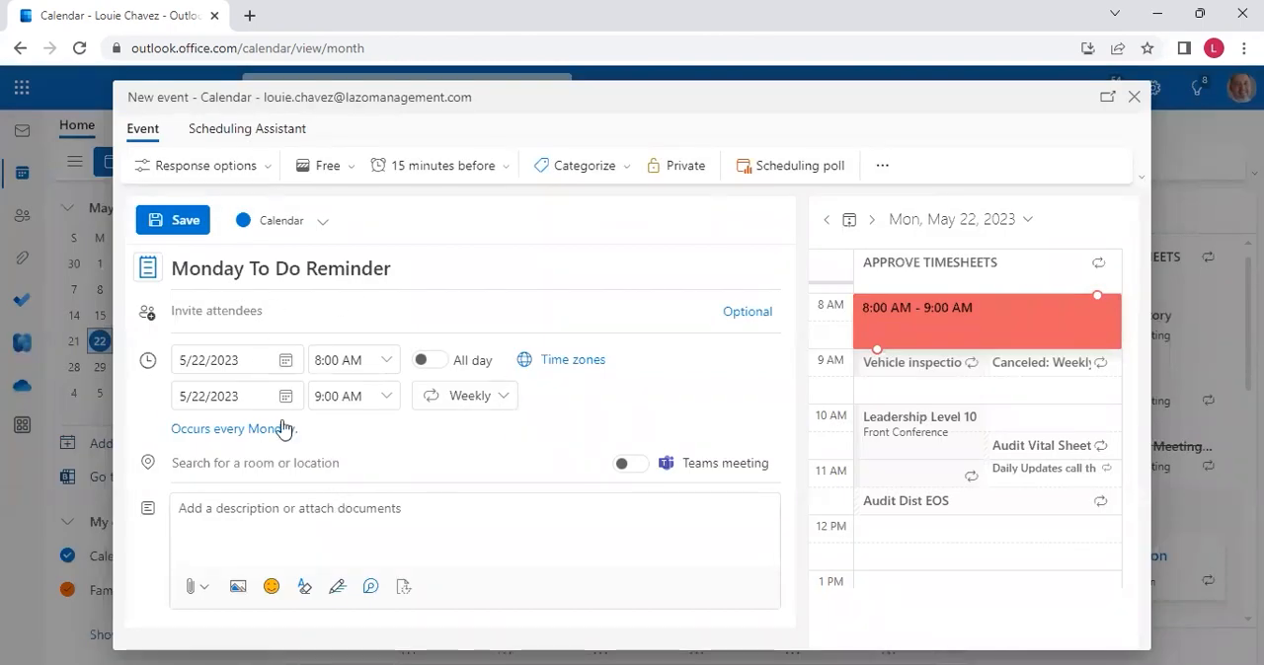
pyautogui.click(158, 221)
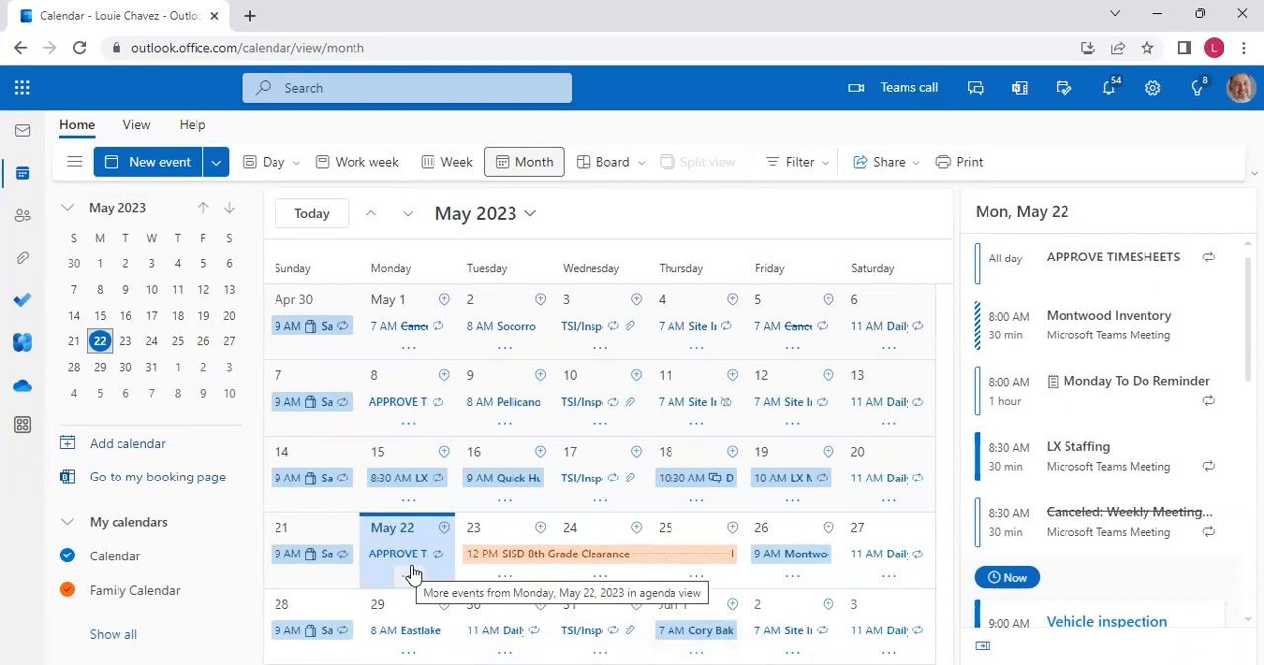
# Create another calendar event titled "Monthly Inventory Montwood"
pyautogui.click(187, 165)
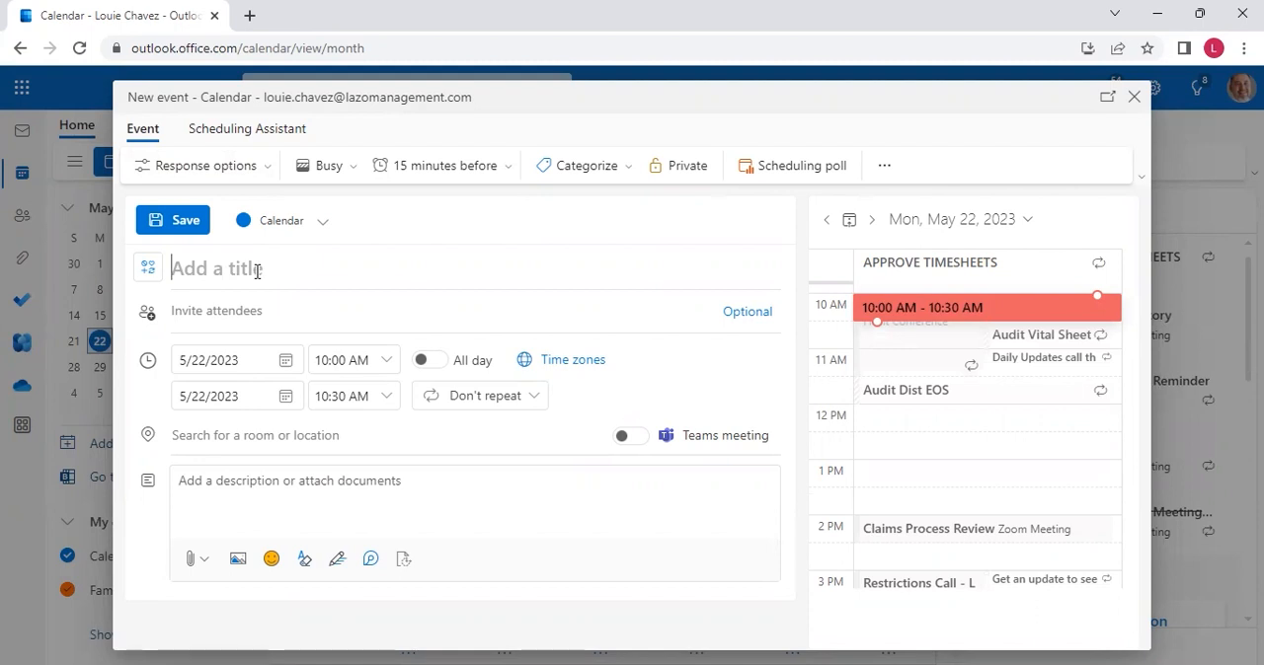
pyautogui.write('Monthly ')
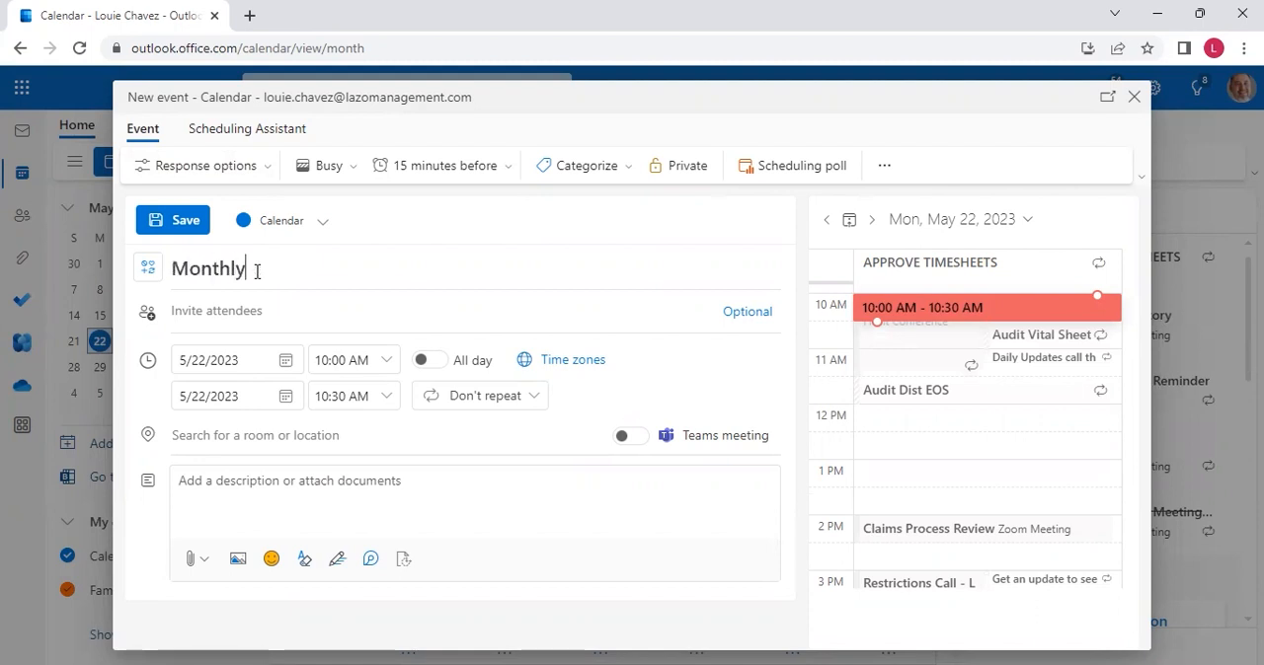
pyautogui.write('Inventory mon')
pyautogui.press('BackSpace')
pyautogui.press('BackSpace')
pyautogui.press('BackSpace')
pyautogui.write('Montwood')
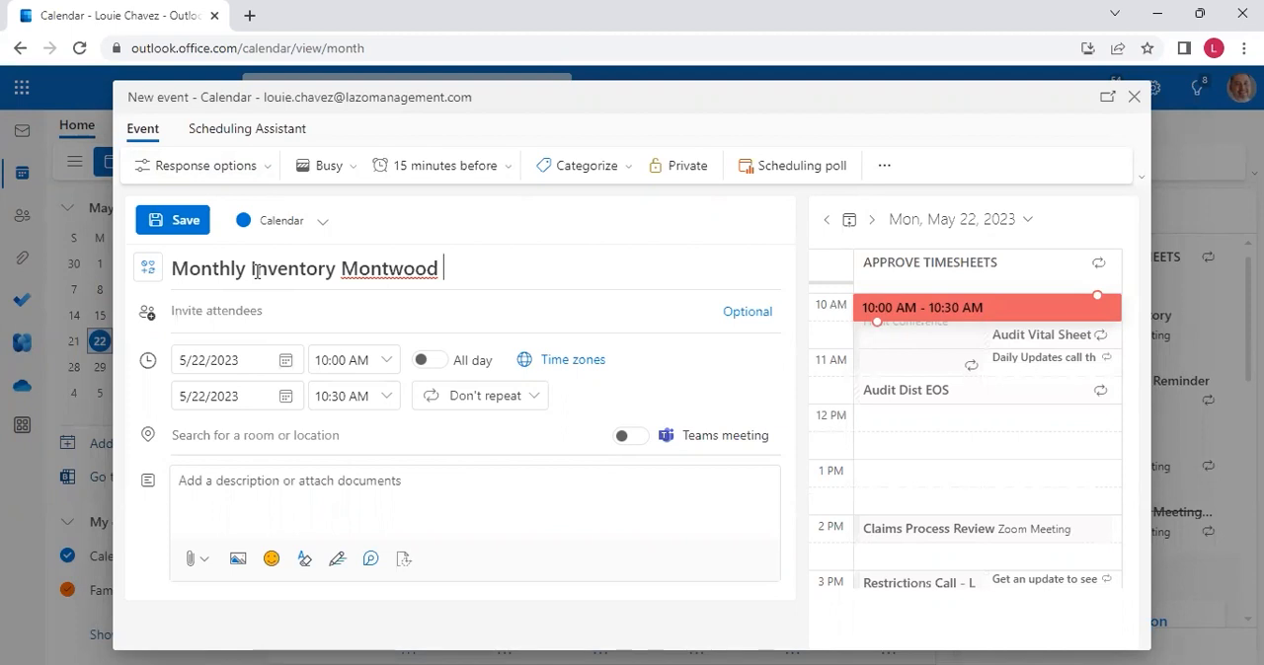
# Schedule the inventory event on 5/26/2023 from 10:00 AM to 1:00 PM
pyautogui.click(285, 363)
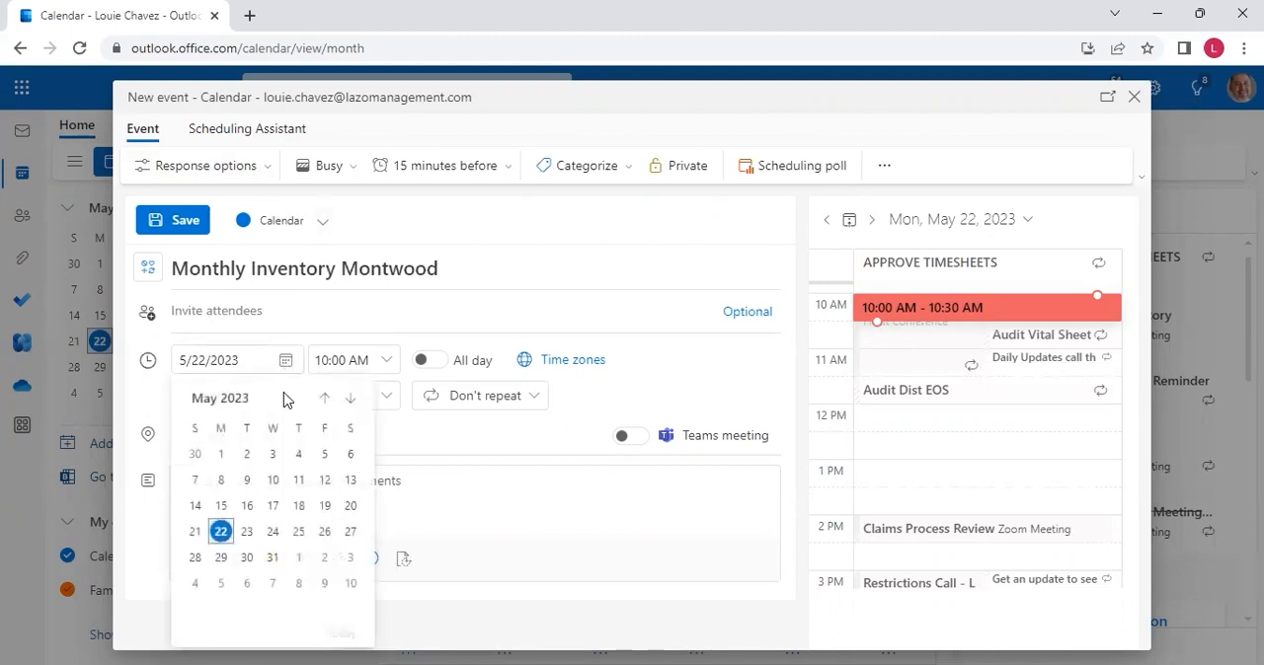
pyautogui.click(323, 531)
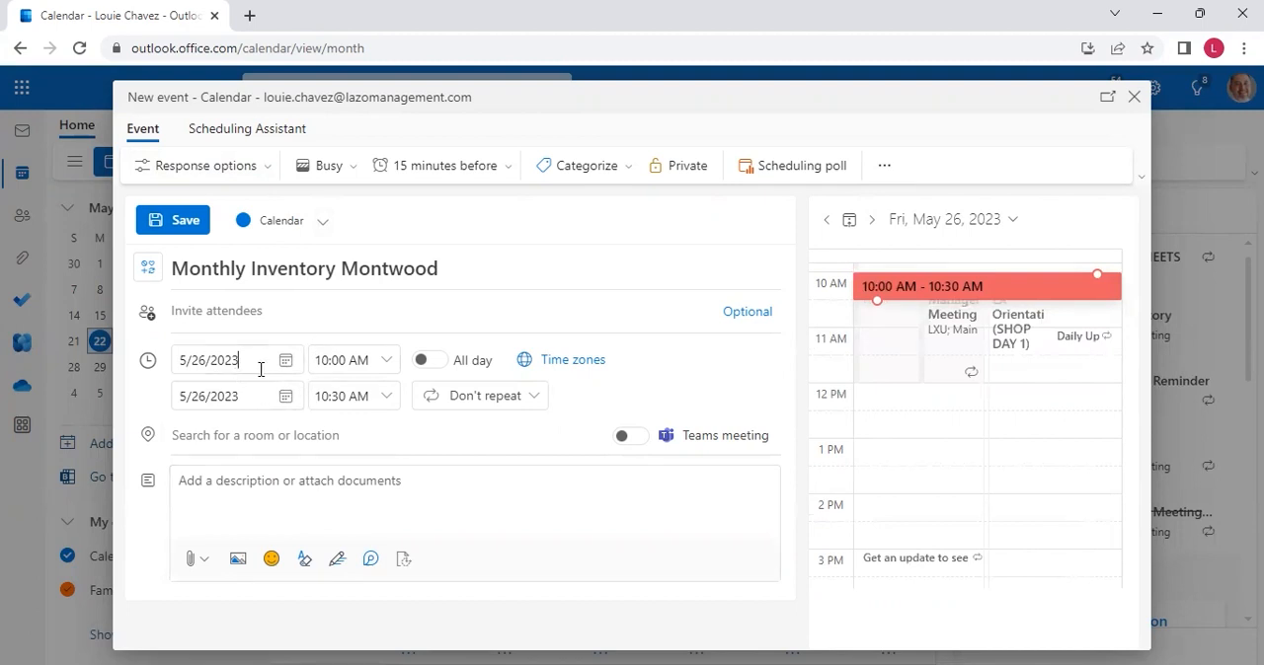
pyautogui.click(387, 367)
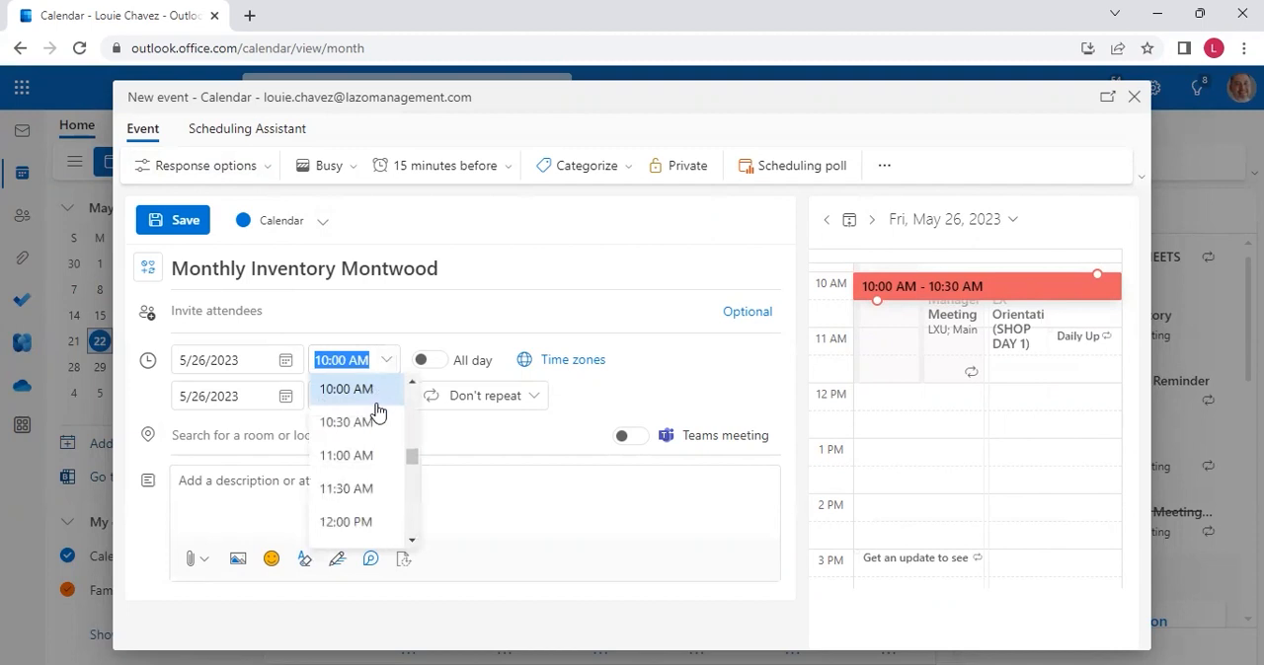
pyautogui.click(346, 390)
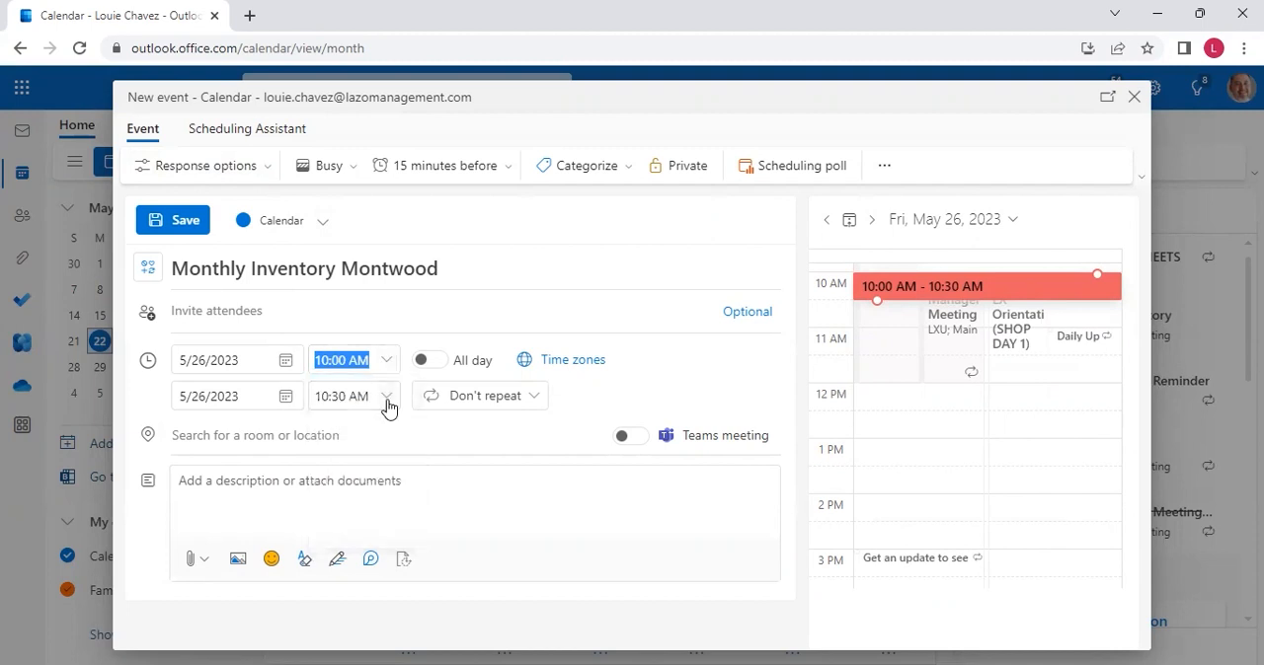
pyautogui.click(385, 399)
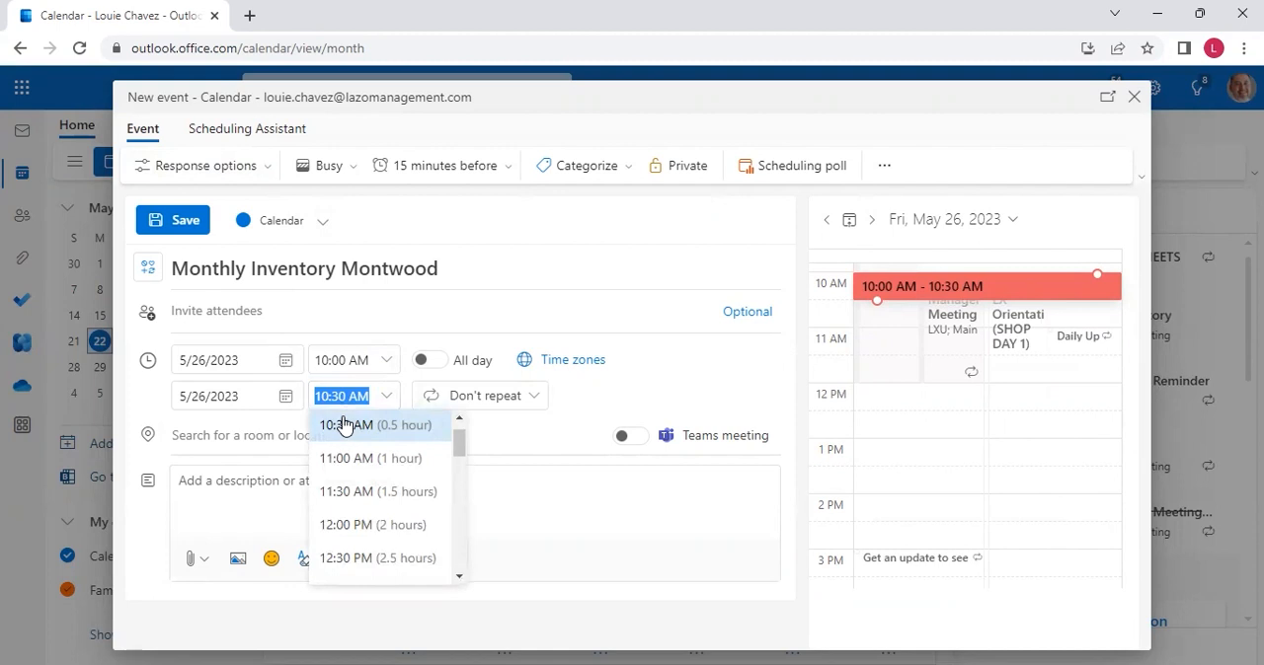
pyautogui.click(459, 577)
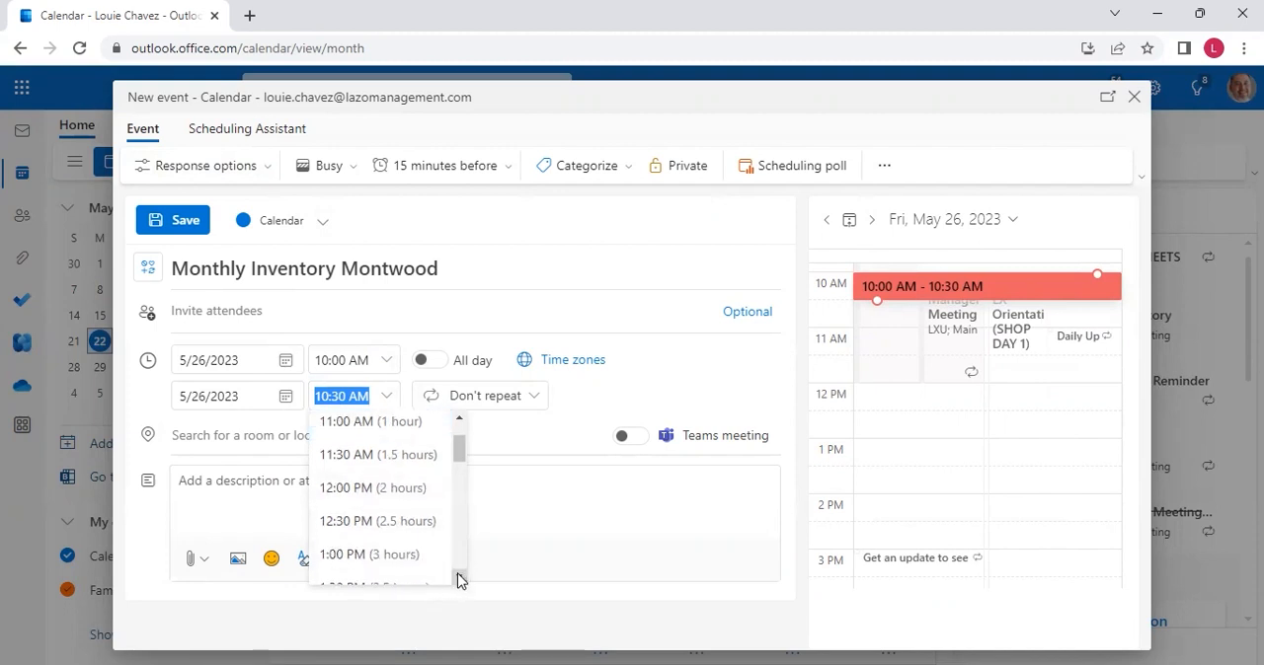
pyautogui.click(335, 553)
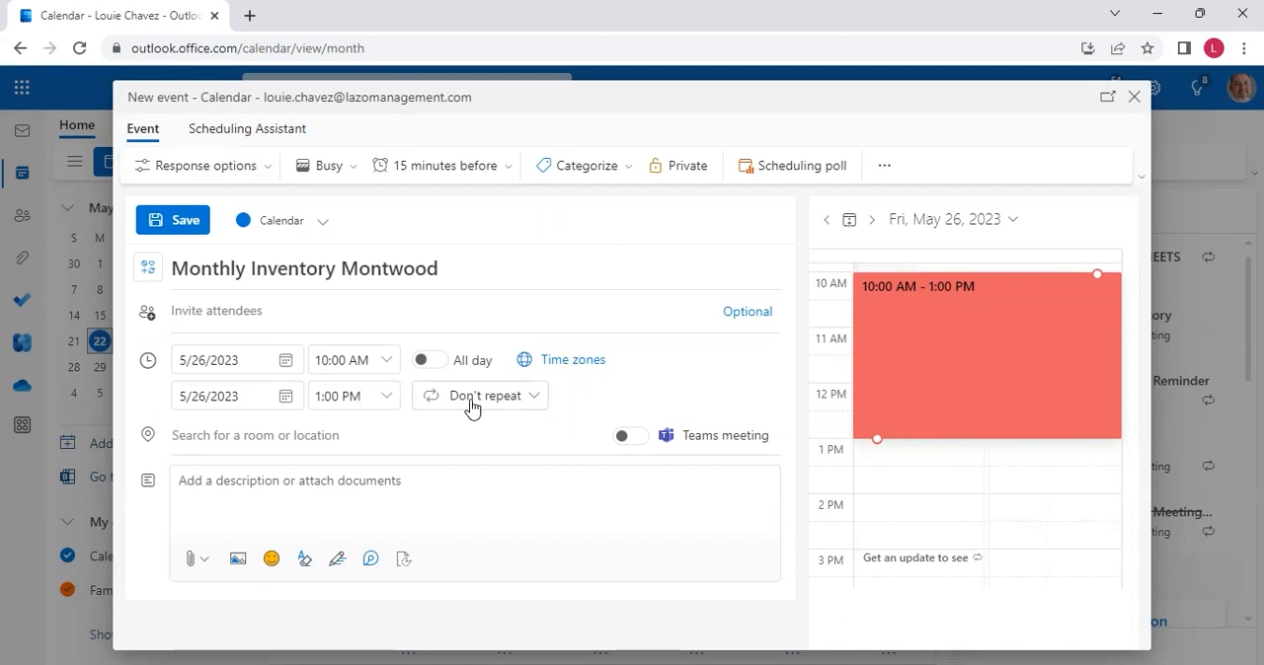
# Choose Busy as the inventory event's availability status and save the event
pyautogui.click(357, 172)
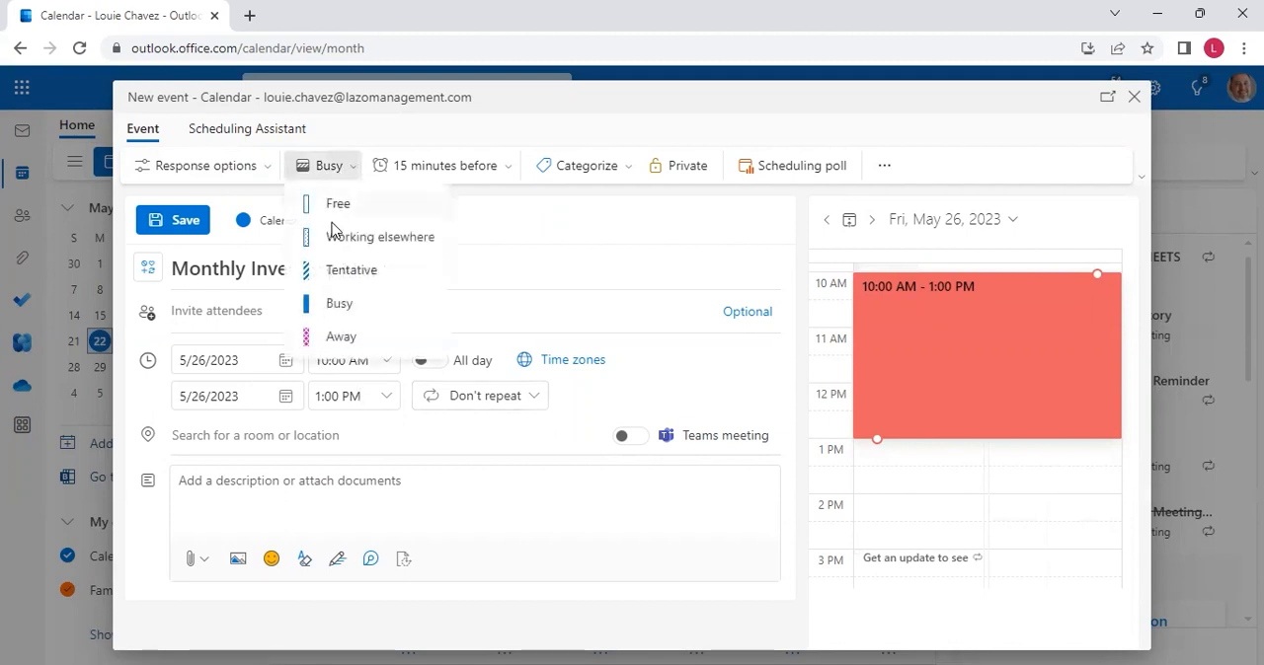
pyautogui.click(325, 302)
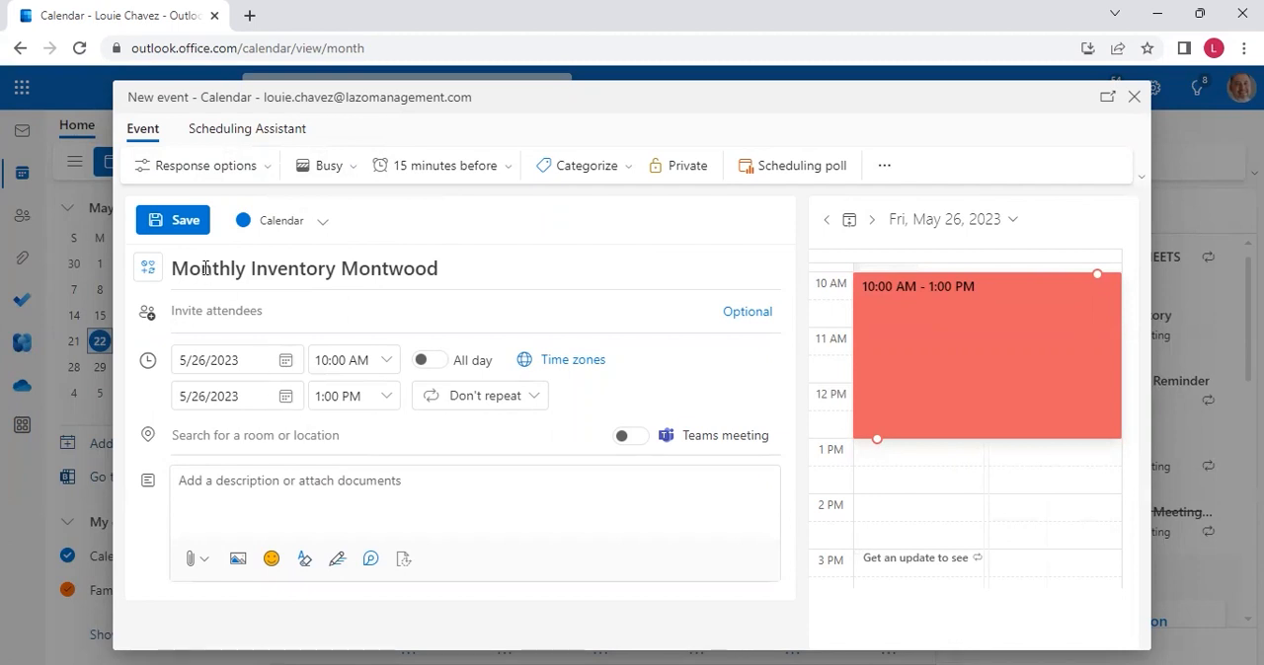
pyautogui.click(174, 222)
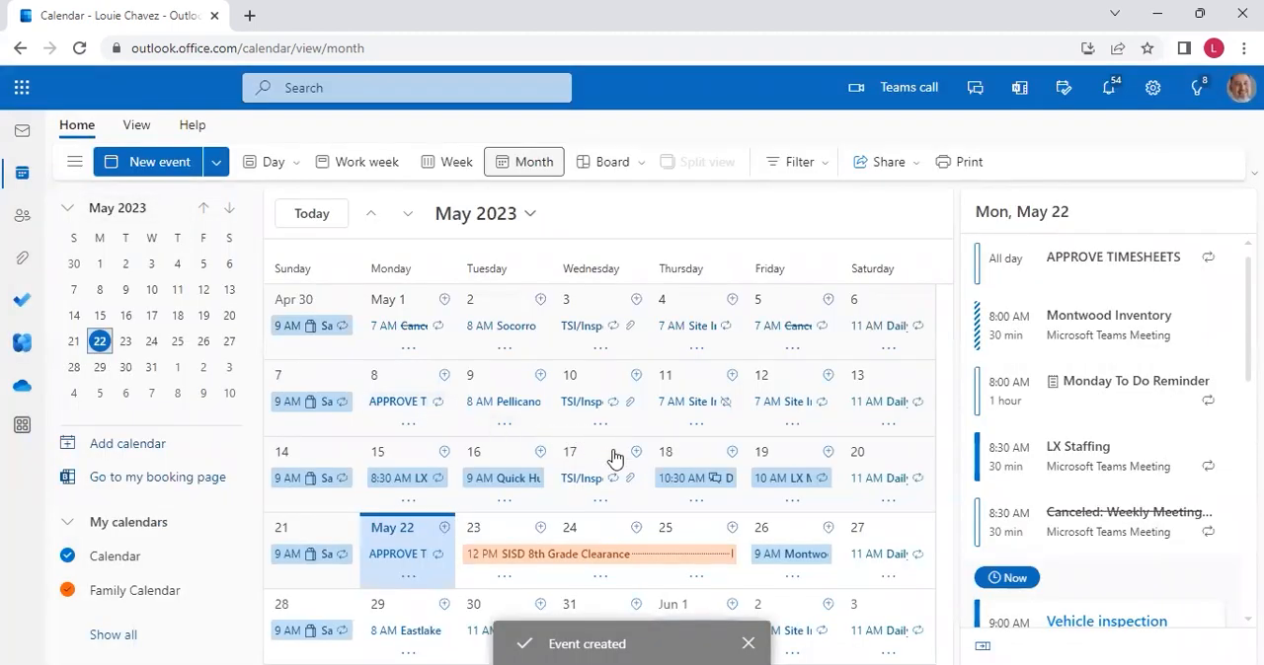
# Show the May 26 agenda and open the summary of the Monthly Inventory Montwood event
pyautogui.click(807, 534)
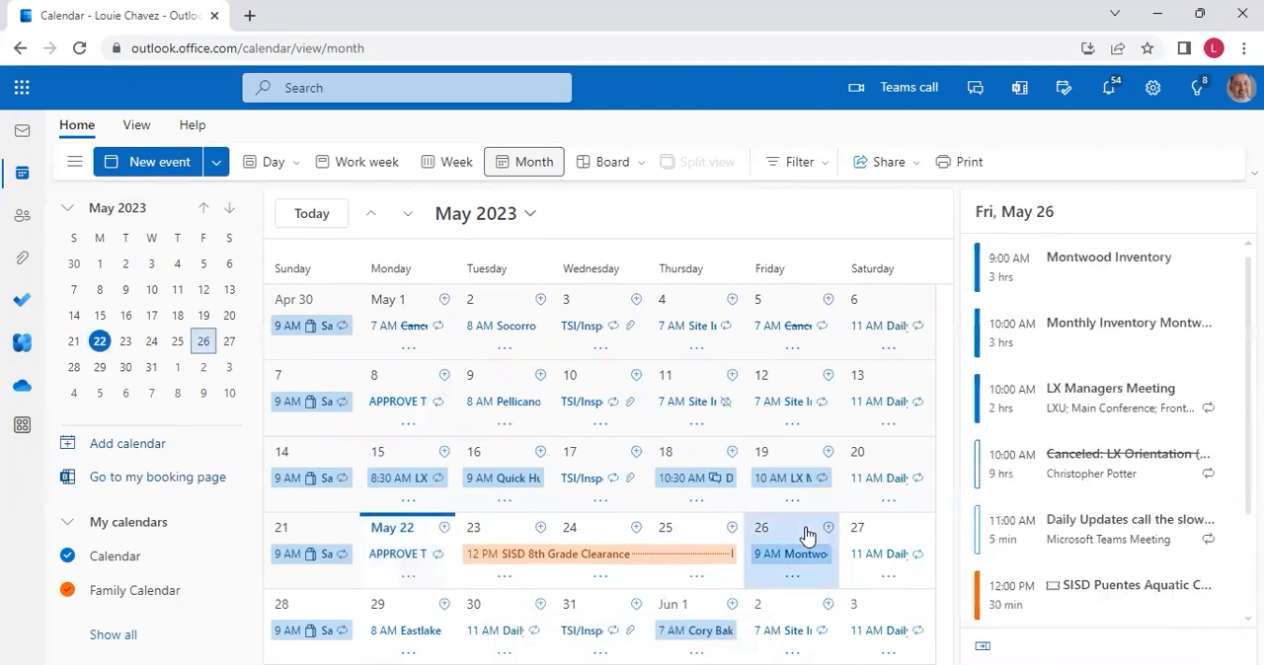
pyautogui.click(1155, 351)
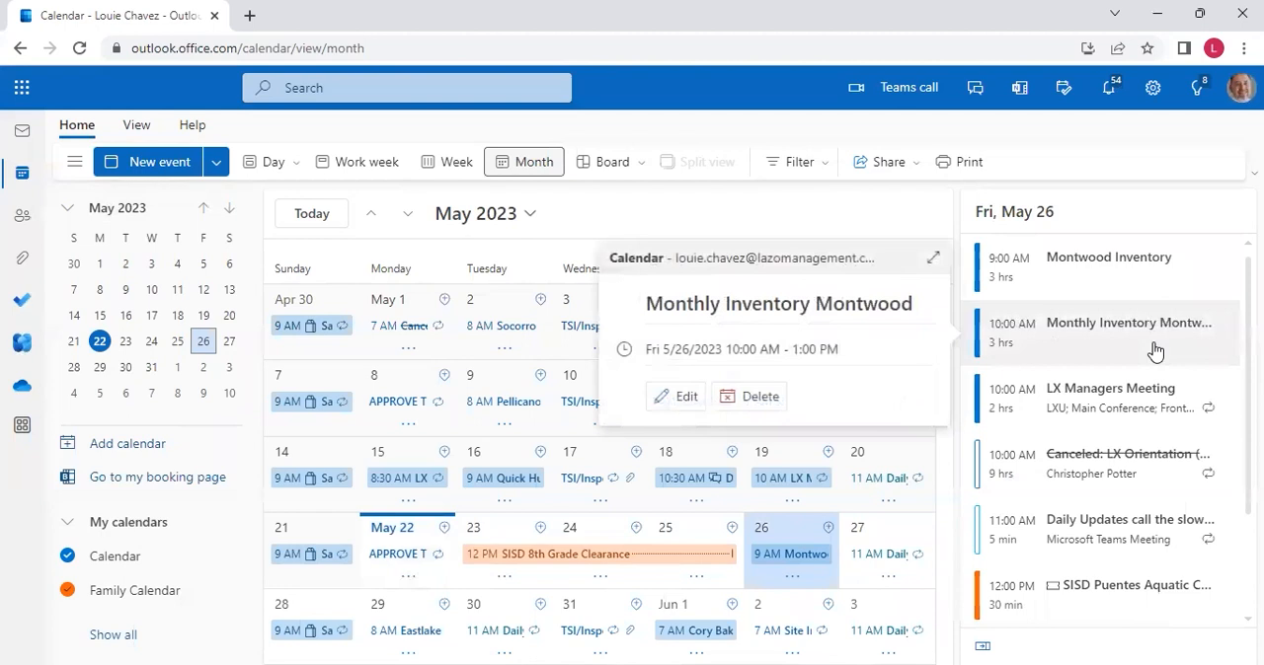